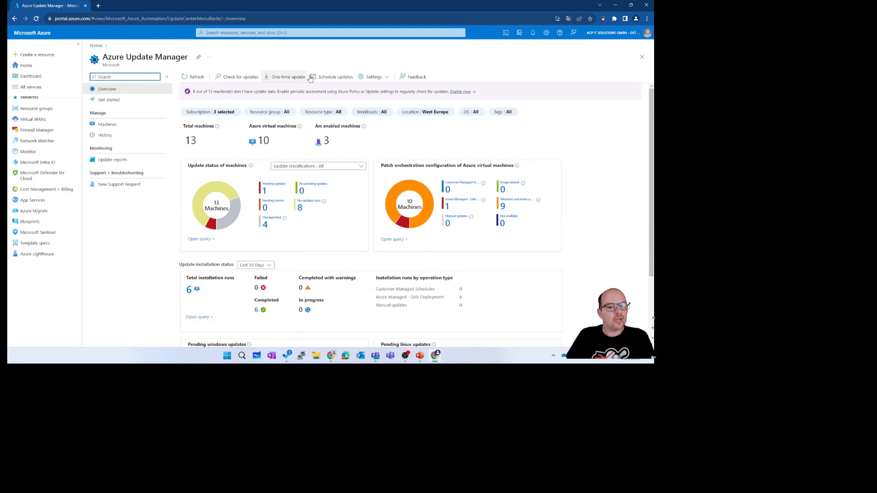
# View the machines available for enabling Microsoft updates, and return to the update manager overview.
pyautogui.click(372, 77)
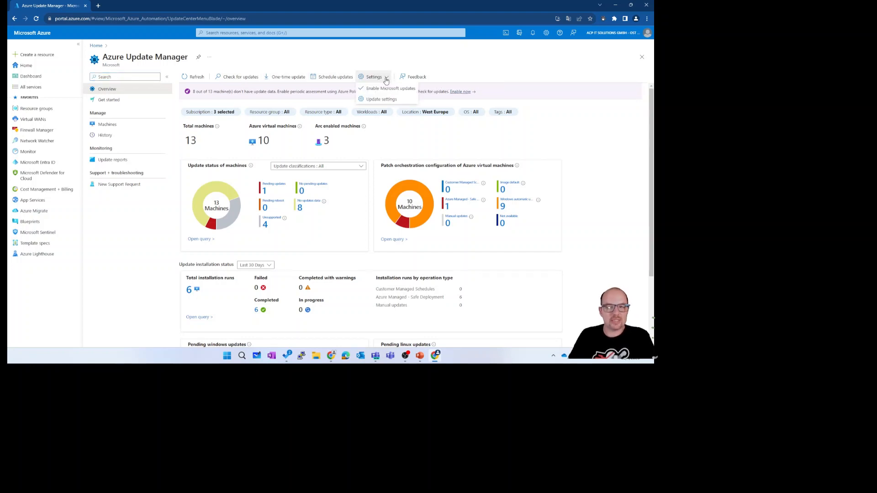
pyautogui.click(377, 89)
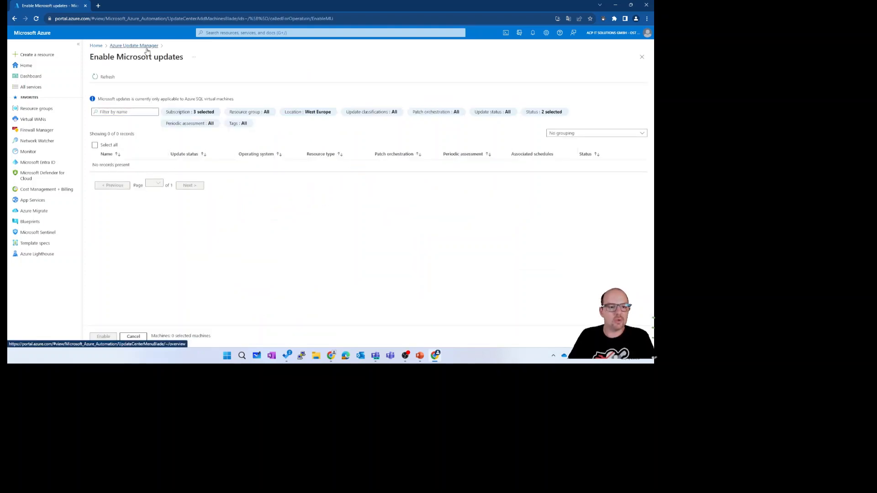
pyautogui.click(134, 45)
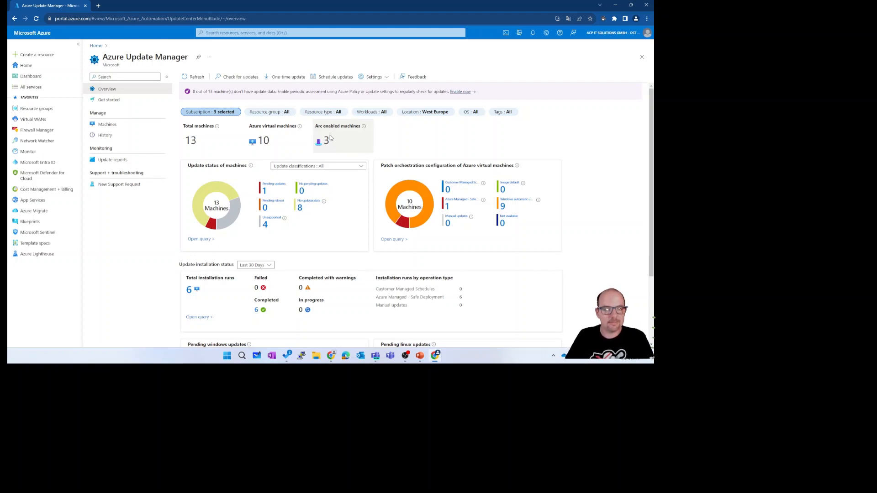
# Check the machine vm-dc-prod-weeu-01 for updates by starting an on-demand assessment.
pyautogui.click(132, 129)
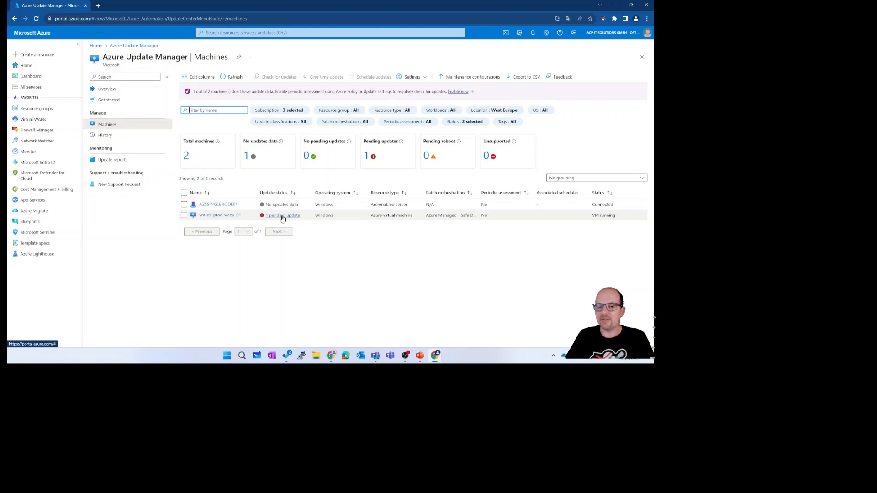
pyautogui.click(184, 216)
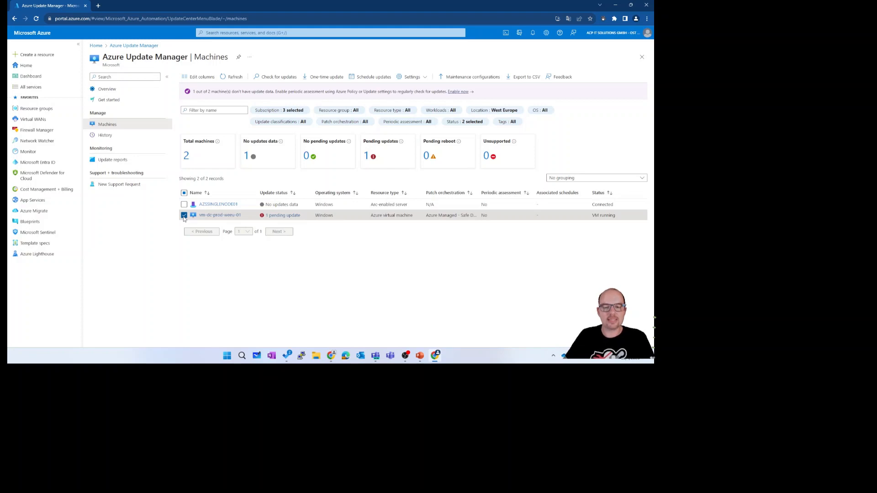
pyautogui.click(278, 80)
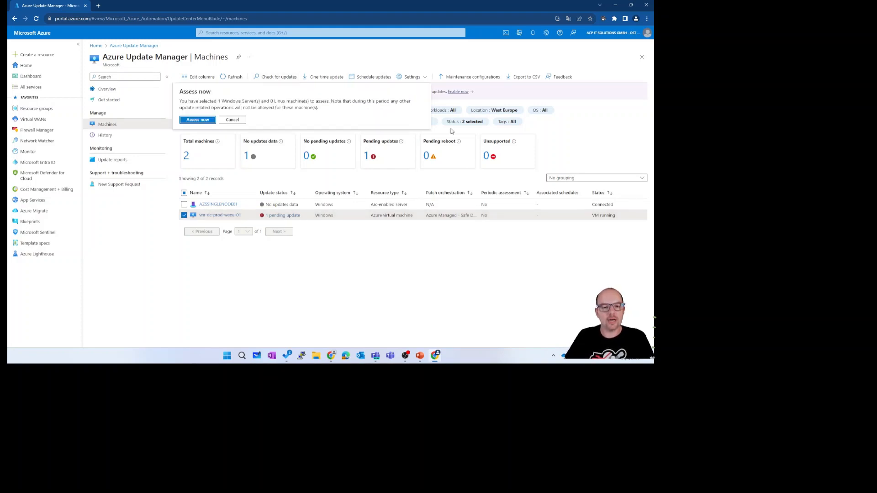
pyautogui.click(197, 124)
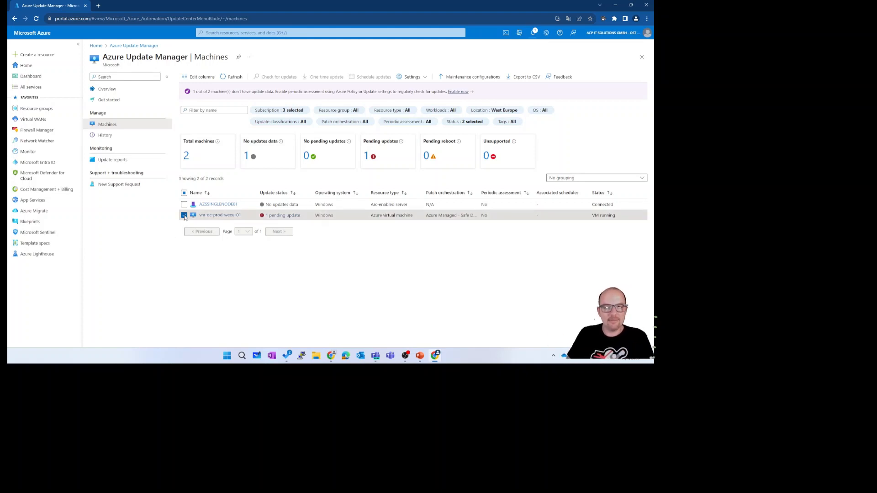
pyautogui.click(412, 78)
pyautogui.click(388, 274)
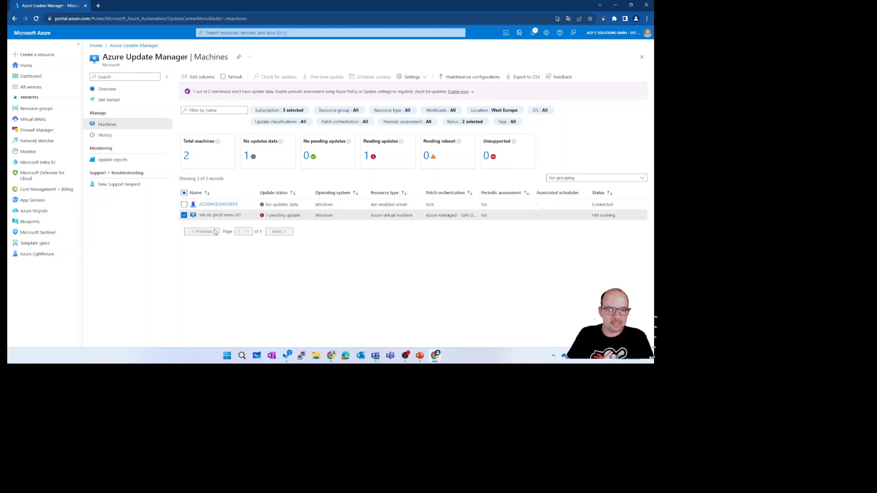
# Start a maintenance configuration for AZSSINGLENODE01 alone and view its schedule options without setting a schedule.
pyautogui.click(184, 215)
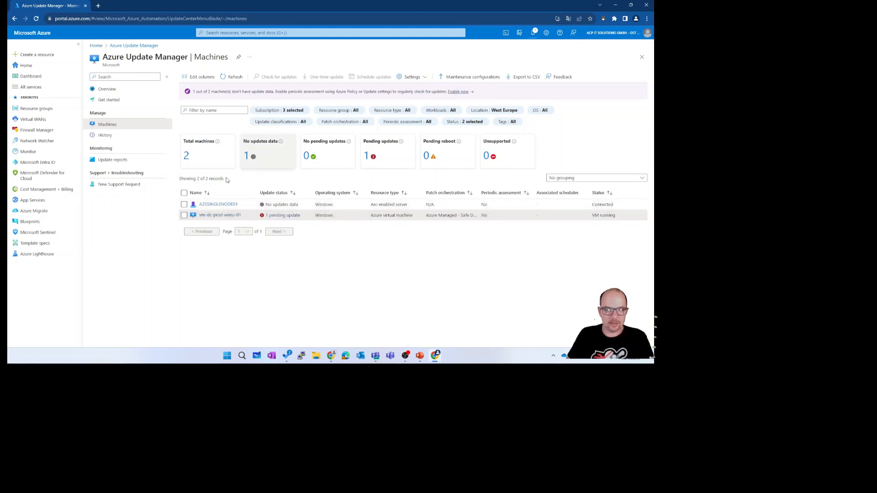
pyautogui.click(184, 205)
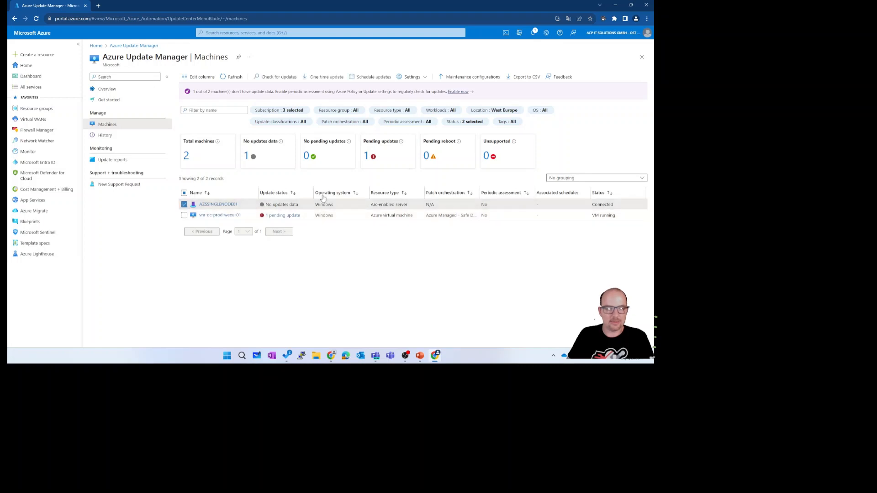
pyautogui.click(416, 80)
pyautogui.click(380, 79)
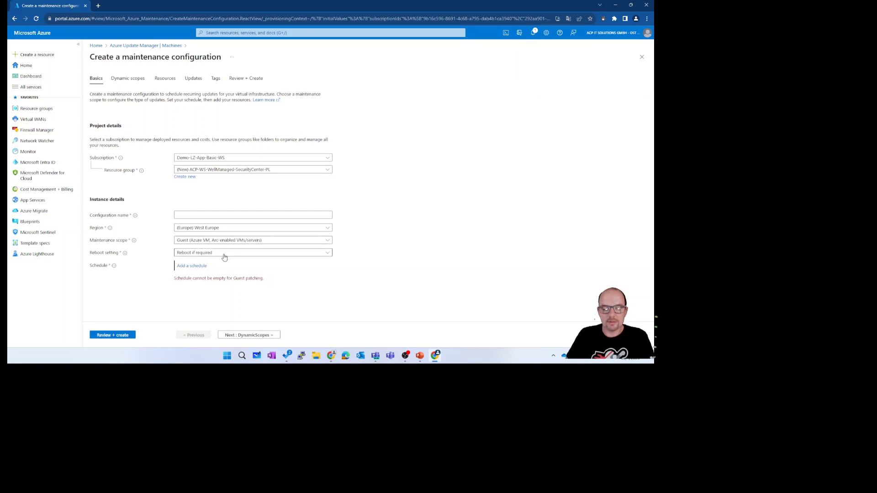
pyautogui.click(192, 266)
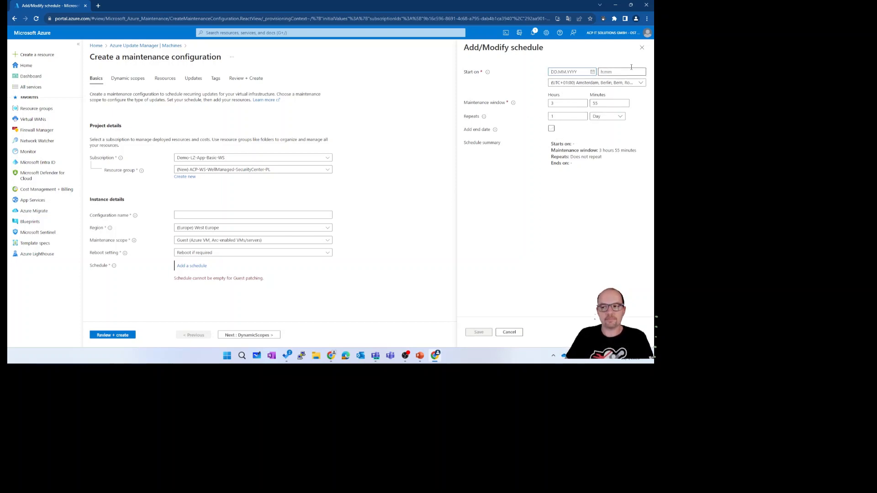
pyautogui.click(641, 47)
# Preview a dynamic scope for the Demo-LZ-Identity subscription and view its filter options without saving the scope.
pyautogui.click(132, 84)
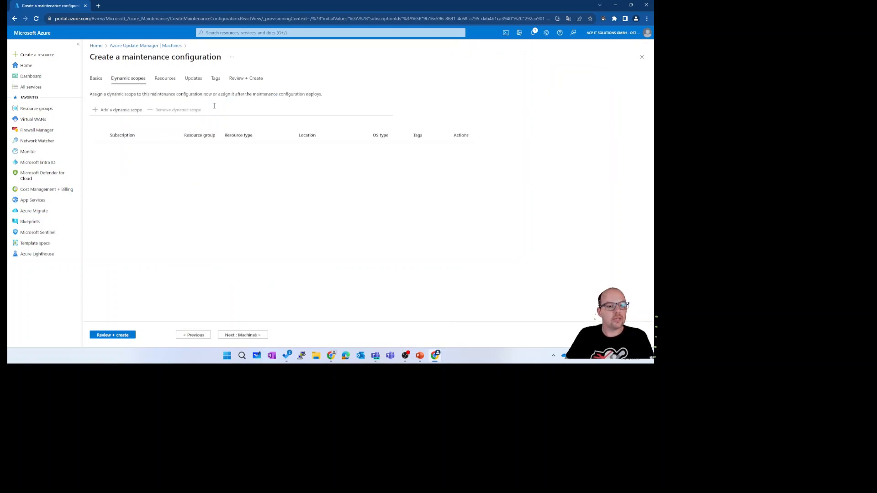
pyautogui.click(119, 112)
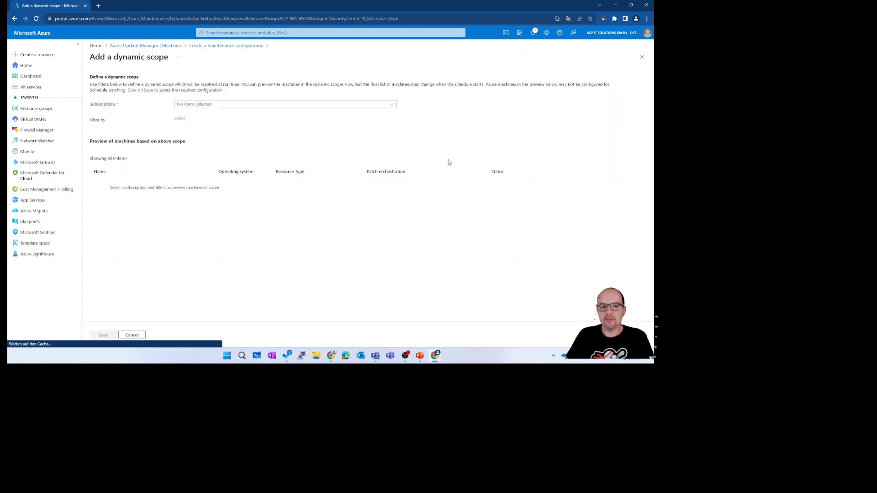
pyautogui.click(302, 105)
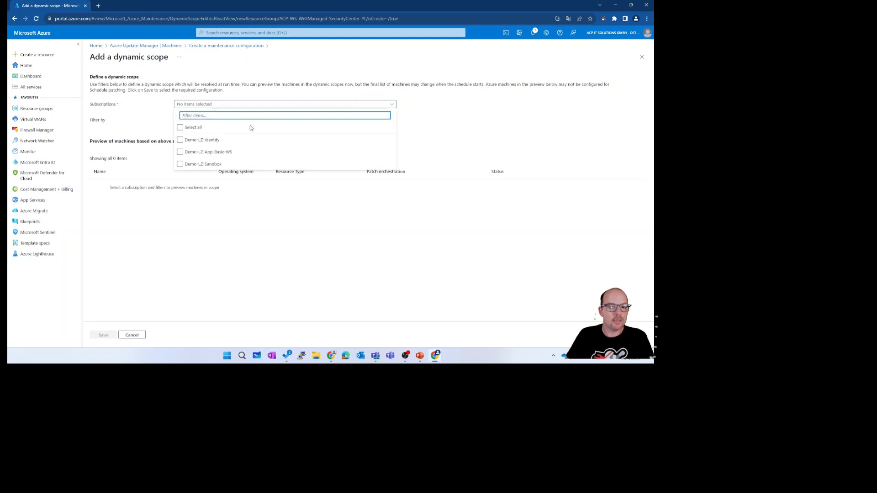
pyautogui.click(180, 140)
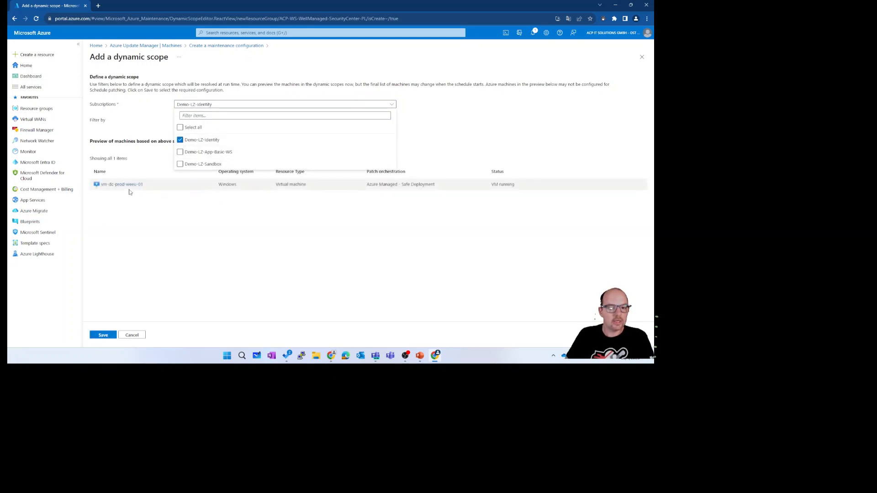
pyautogui.click(128, 191)
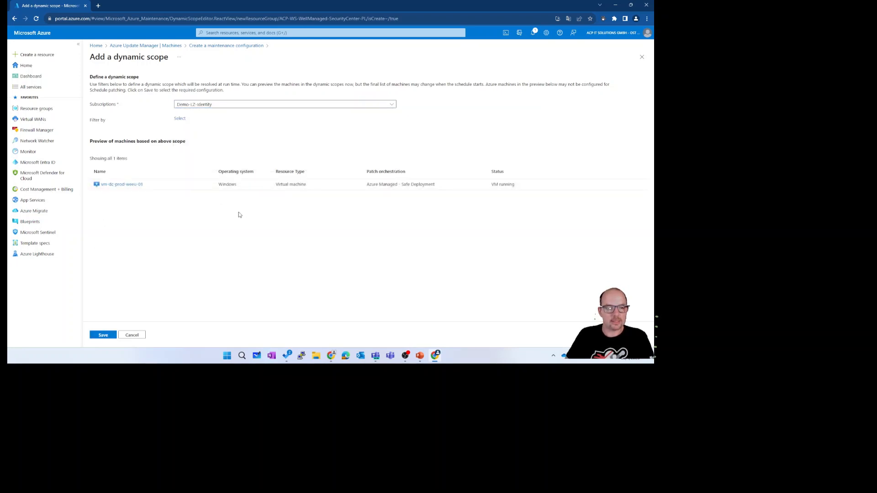
pyautogui.click(179, 119)
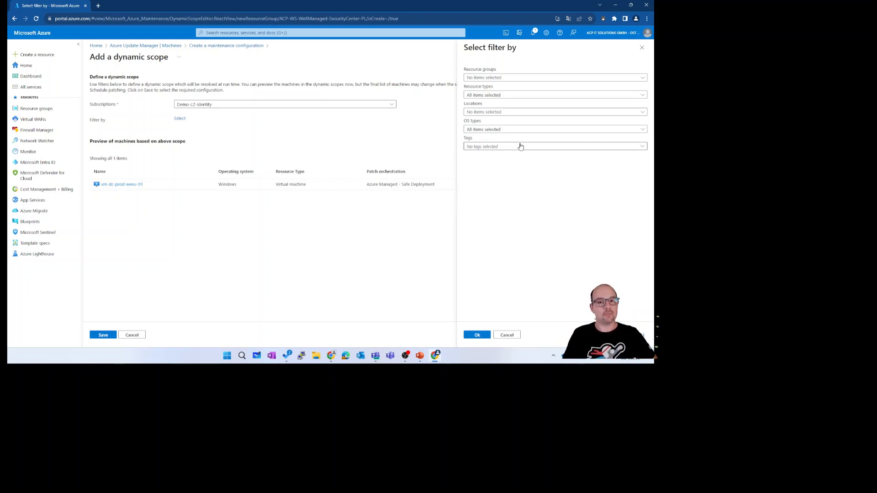
pyautogui.click(640, 48)
pyautogui.click(132, 335)
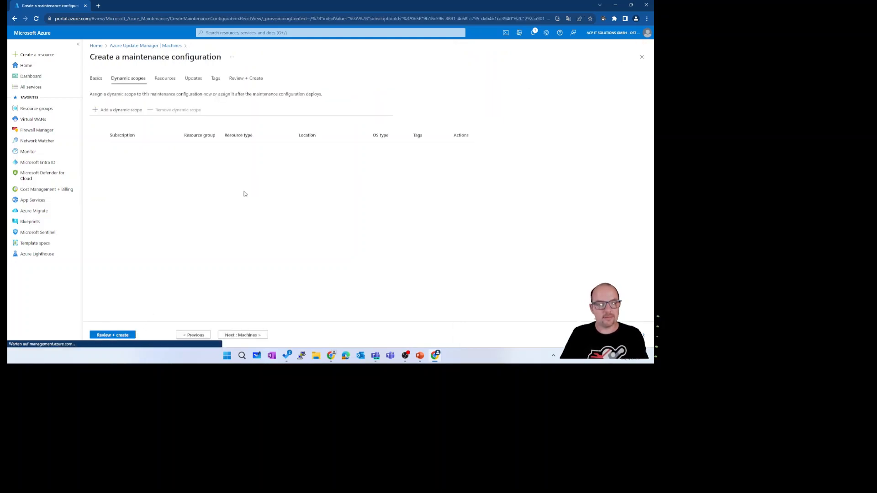
# Review the maintenance configuration's resources, included updates and tags, and return to the machines list without creating it.
pyautogui.click(166, 79)
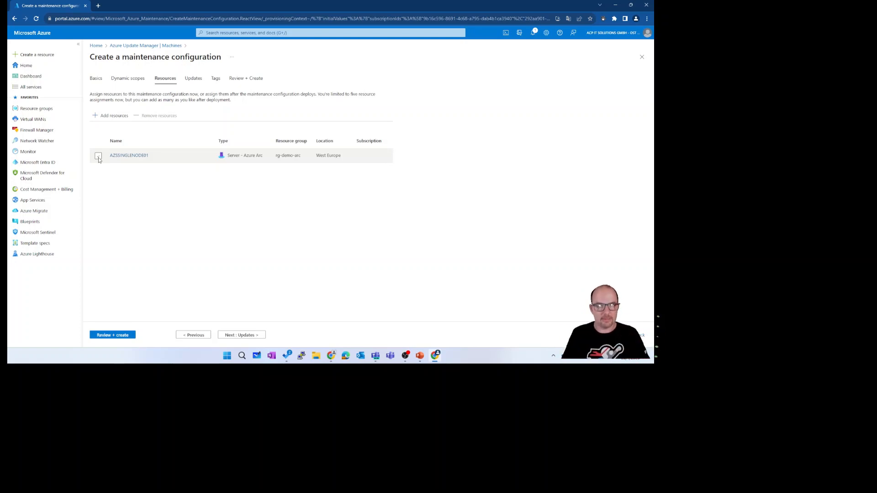
pyautogui.click(188, 79)
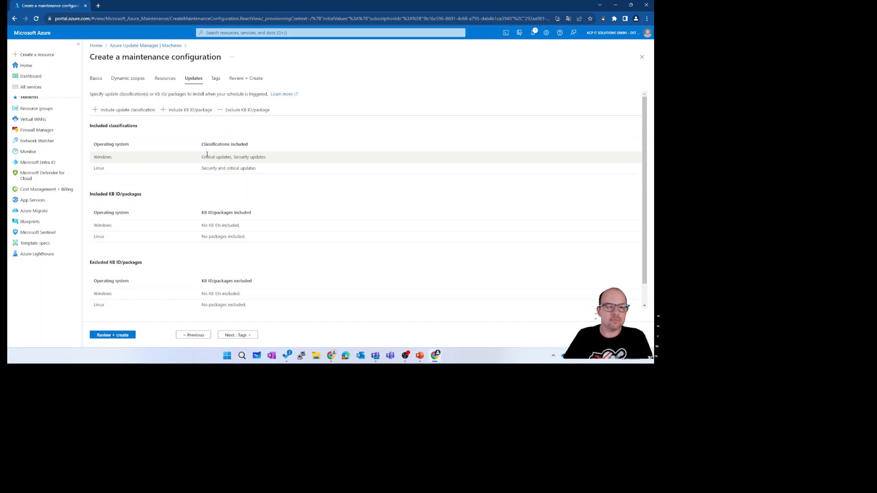
pyautogui.click(215, 79)
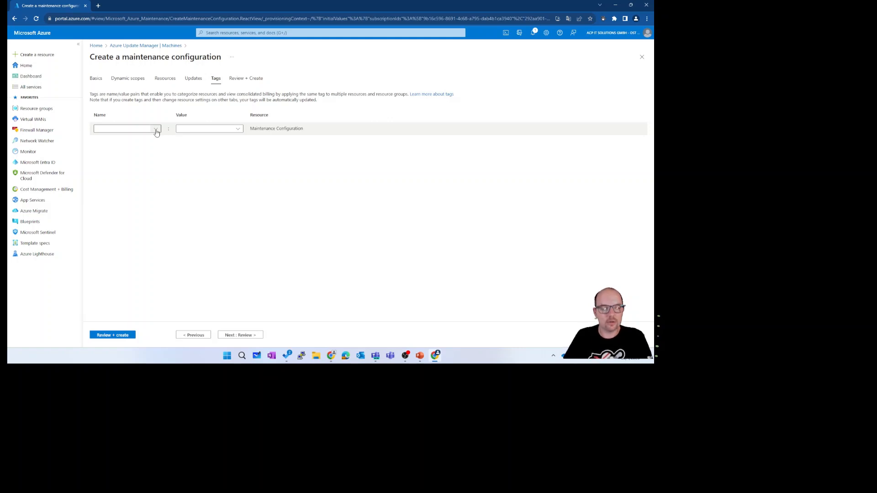
pyautogui.click(145, 48)
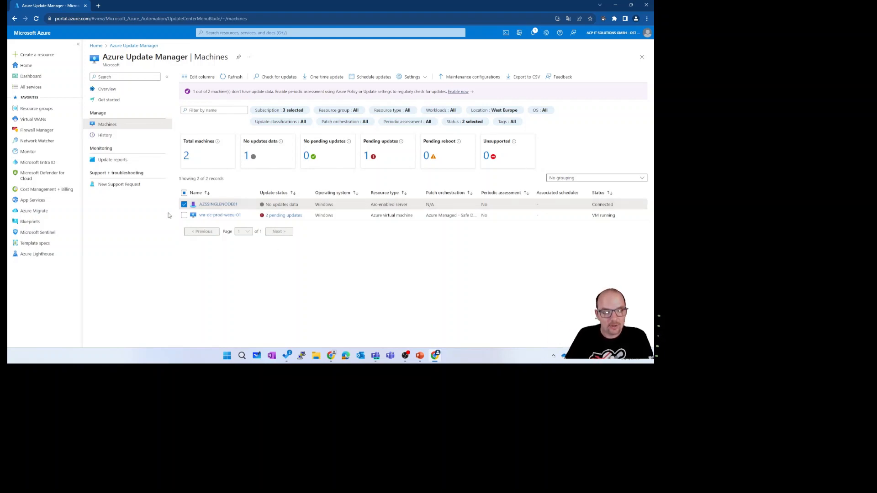
# Deselect AZSSINGLENODE01 and check the portal notifications for the assessment's outcome.
pyautogui.click(184, 205)
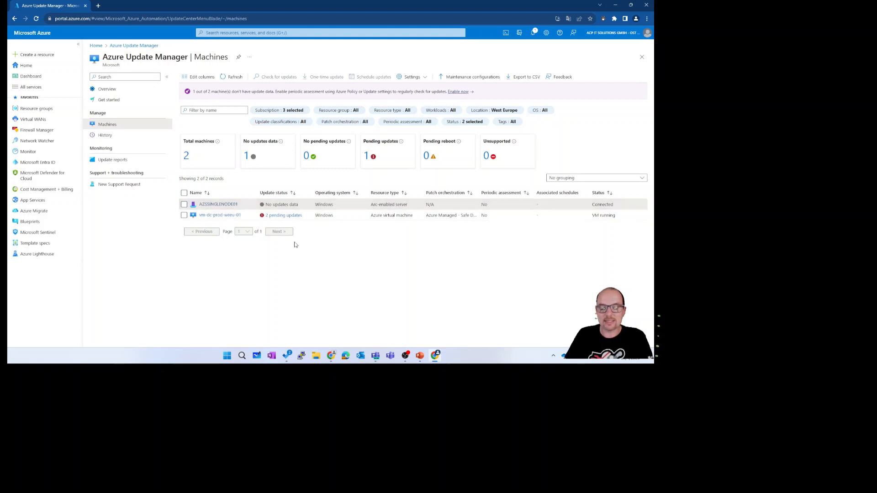
pyautogui.click(533, 33)
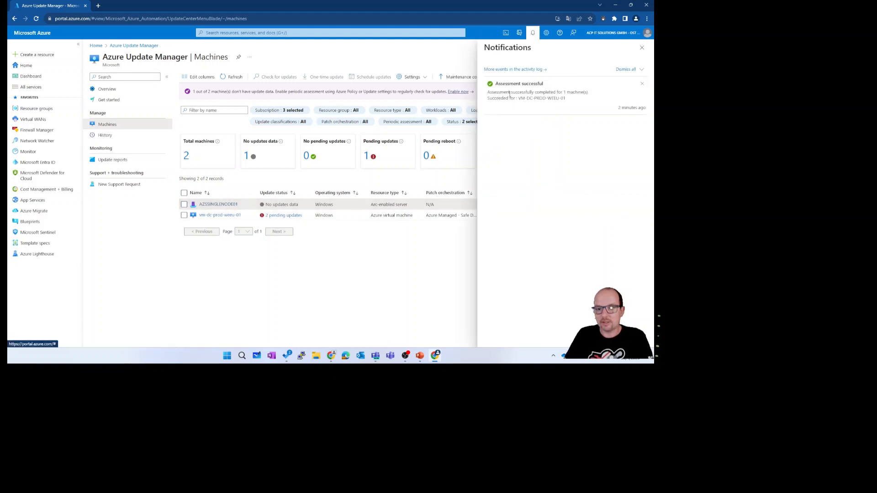
pyautogui.click(641, 48)
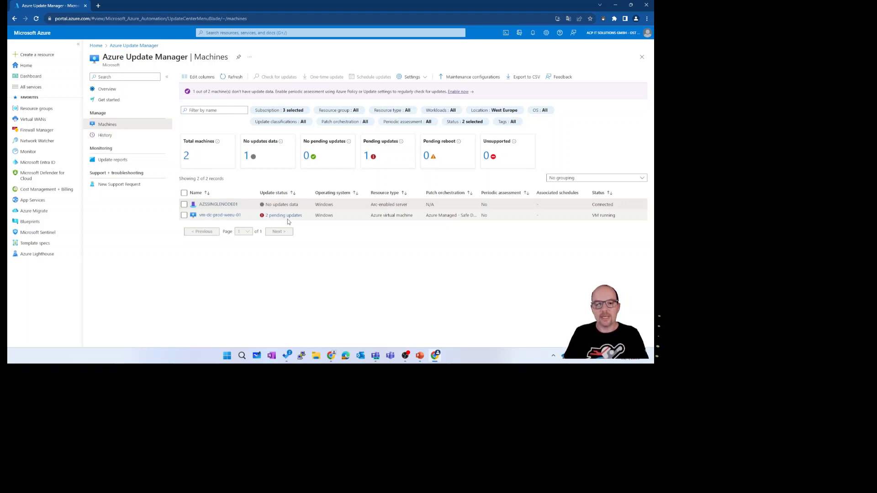
# Select vm-dc-prod-weeu-01, inspect its recommended updates, and return to the machines list.
pyautogui.click(184, 215)
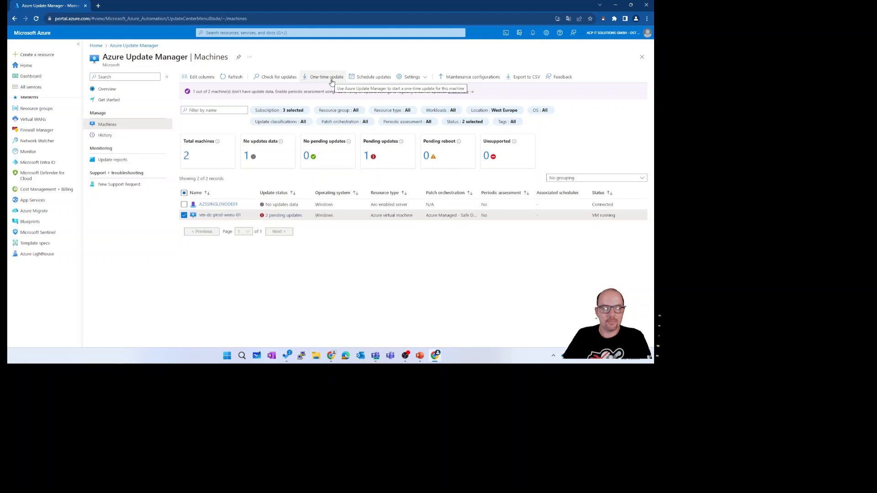
pyautogui.click(221, 215)
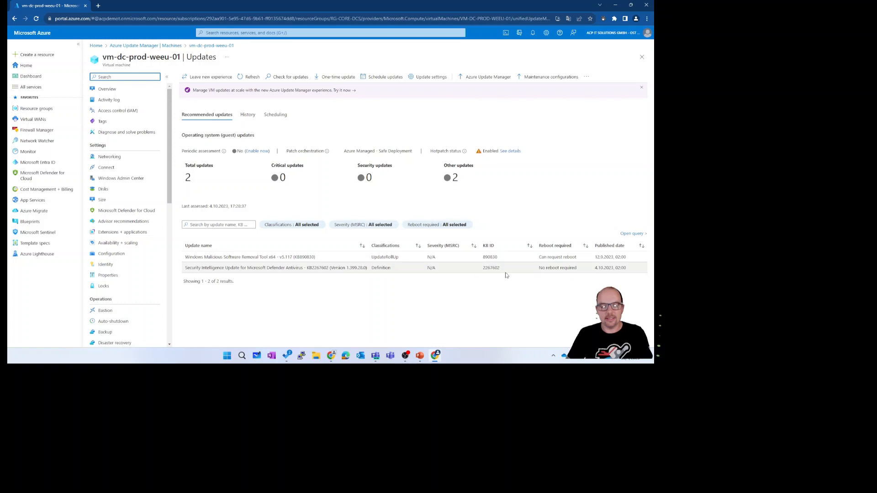
pyautogui.click(210, 46)
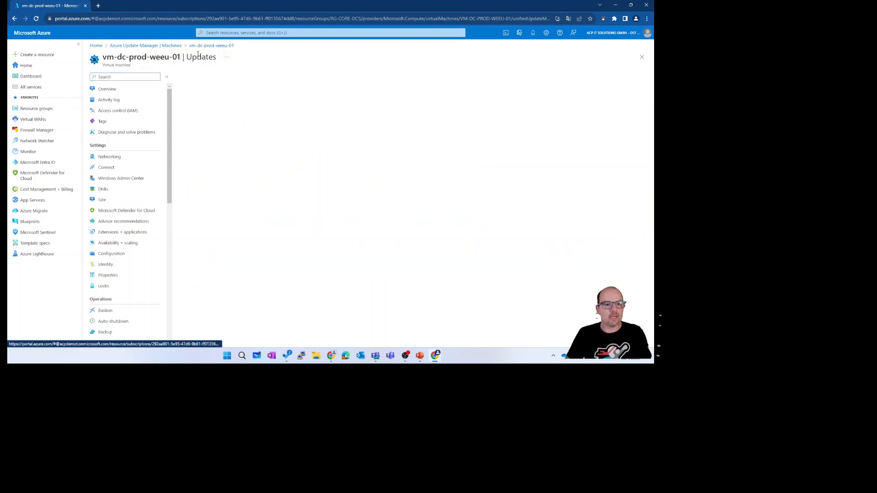
pyautogui.click(172, 46)
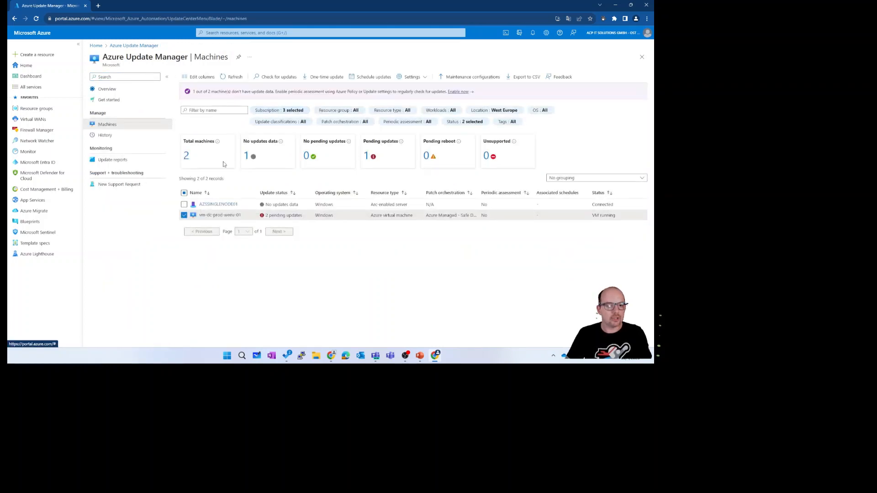
# List only the machines with pending updates, starting from the overview's update status summary.
pyautogui.click(110, 89)
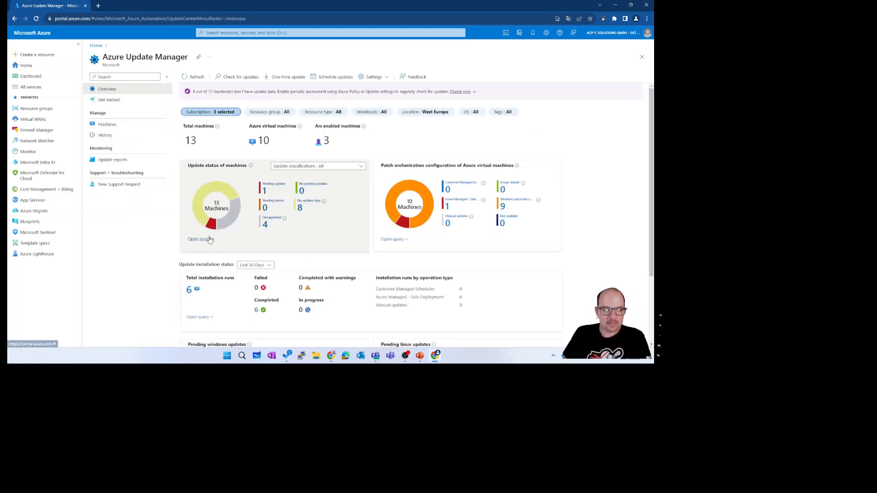
pyautogui.click(274, 186)
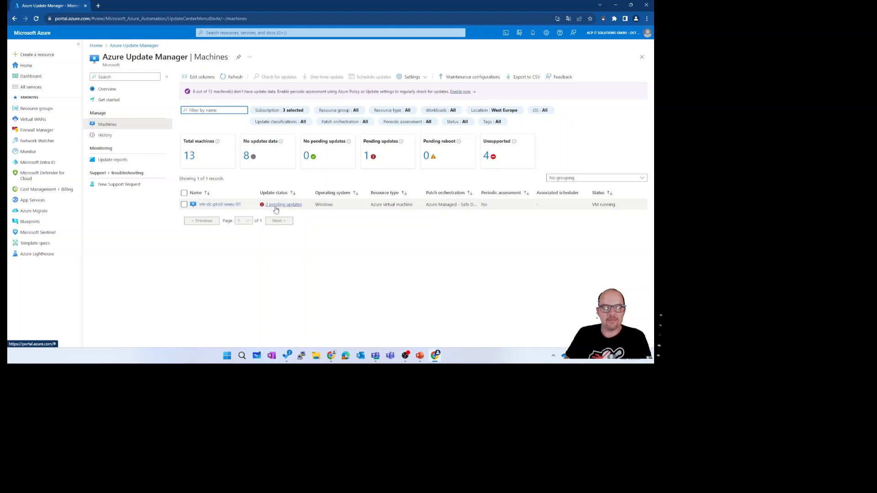
# View the update history by machine and open the Overview workbook in the update reports.
pyautogui.click(106, 136)
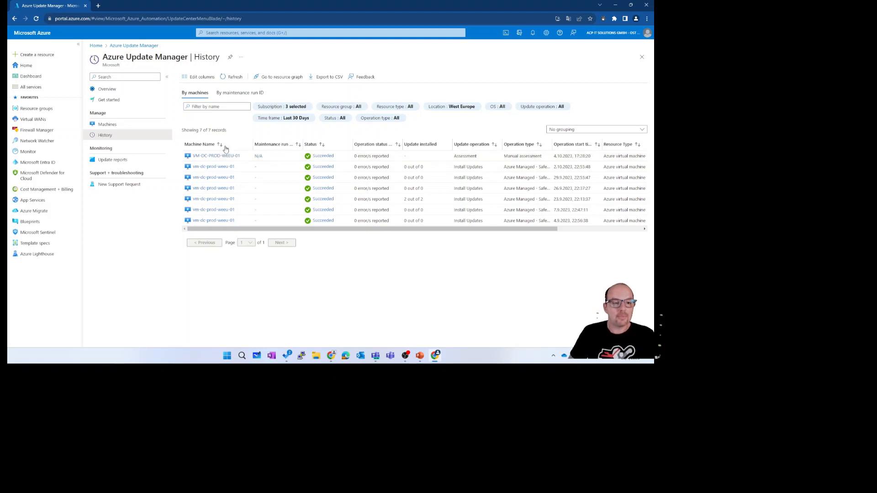
pyautogui.click(113, 161)
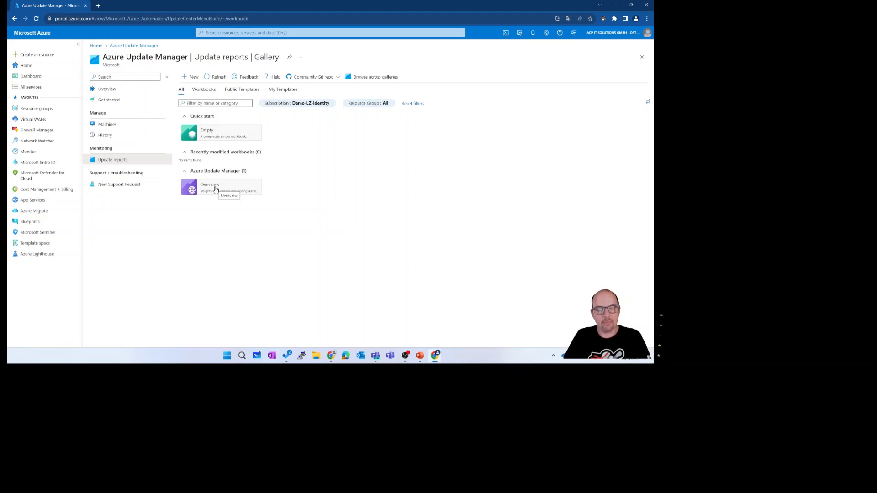
pyautogui.click(216, 189)
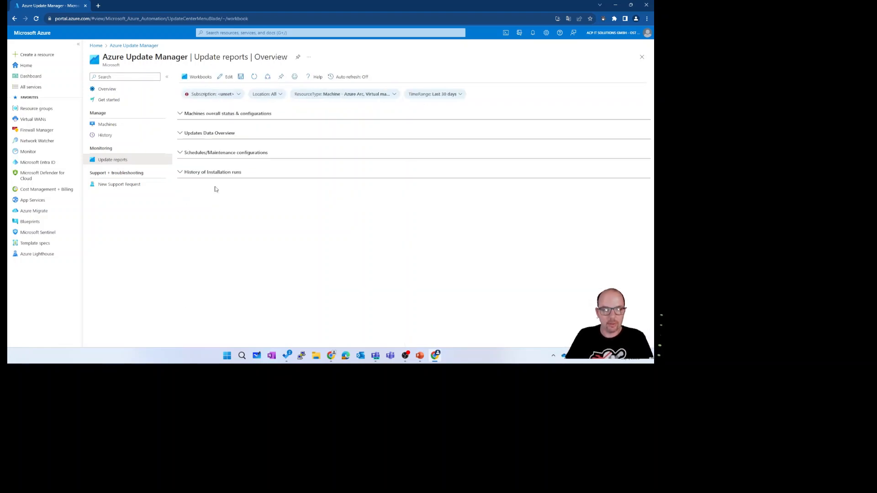
# Set the workbook's subscription filter to Demo-LZ-App-Basic-WS, Demo-LZ-Identity and Demo-LZ-Sandbox, and expand the machines' overall status and configurations section.
pyautogui.click(249, 94)
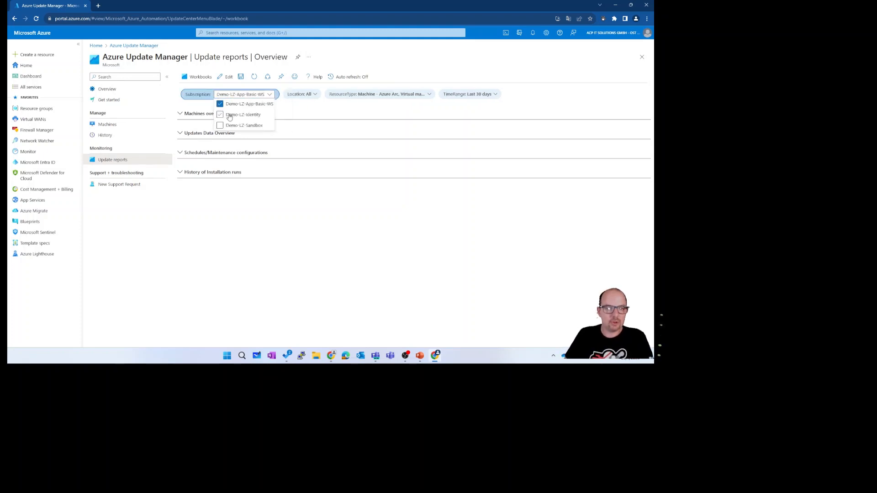
pyautogui.click(302, 249)
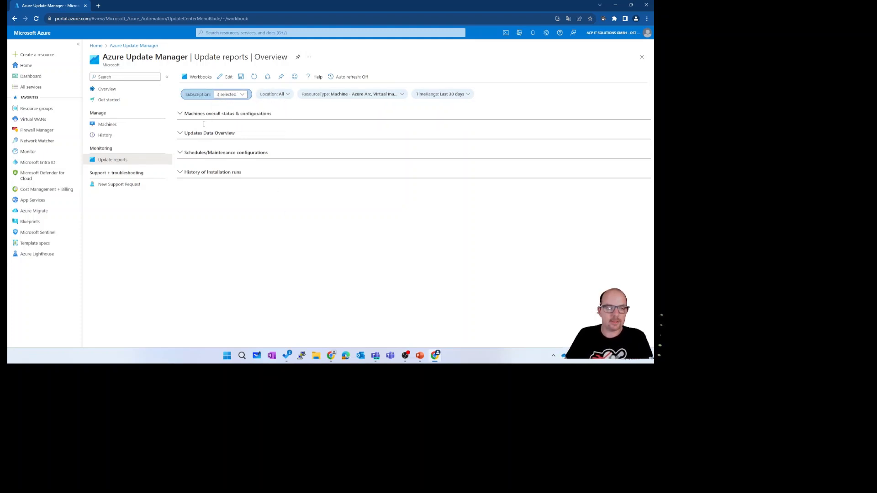
pyautogui.click(179, 113)
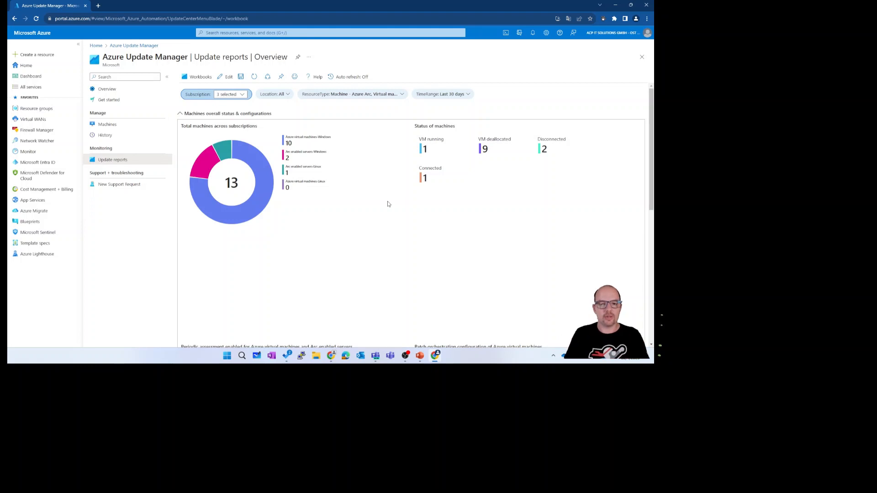
# Inspect the Overview workbook's editing mode and dashboard pinning options, stop editing, and close the report.
pyautogui.click(226, 77)
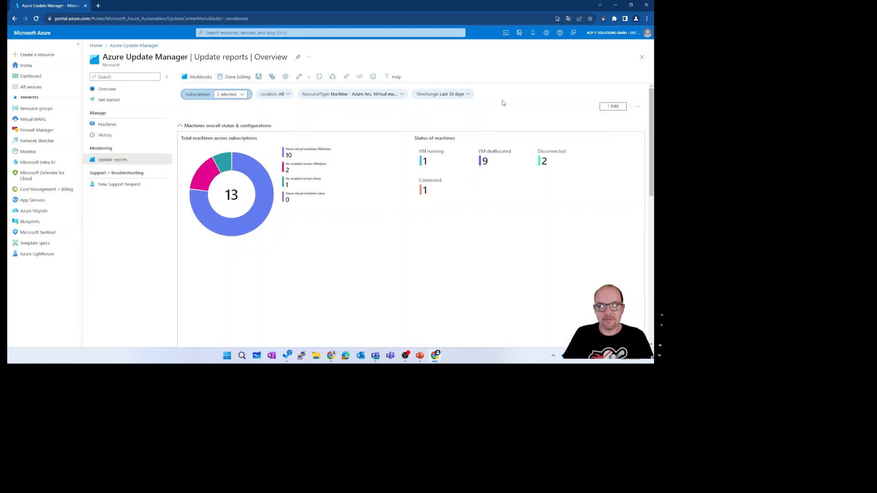
pyautogui.click(347, 77)
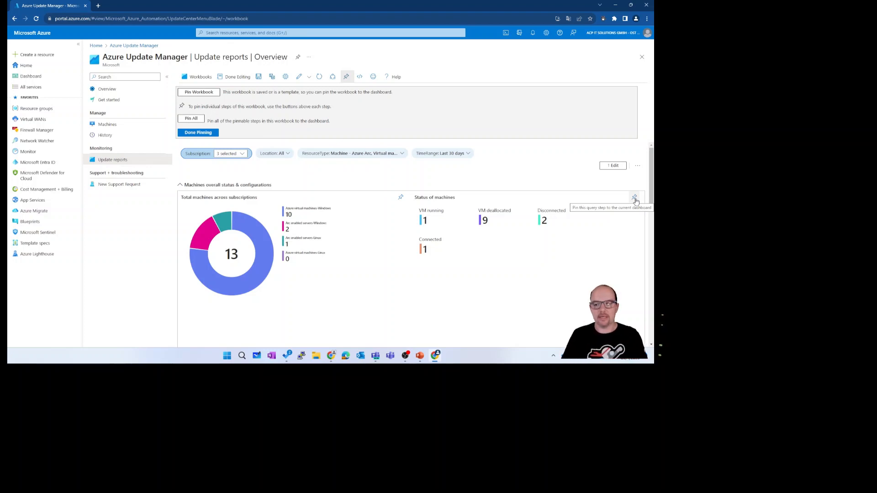
pyautogui.click(240, 78)
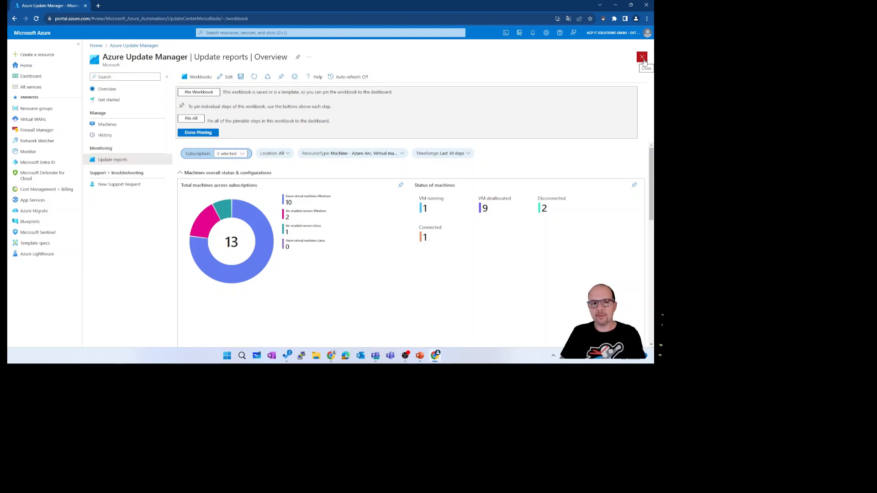
pyautogui.click(643, 57)
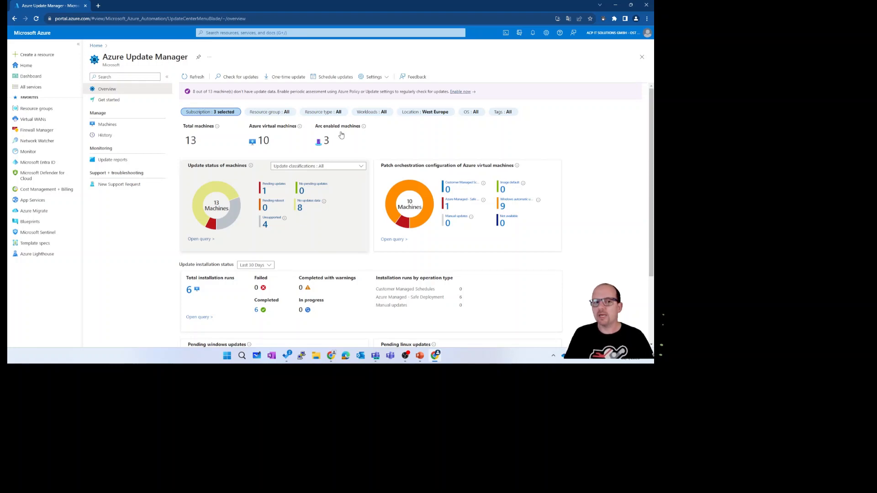
# Search the portal for "arc", open Azure Arc, and list its connected machines.
pyautogui.click(297, 33)
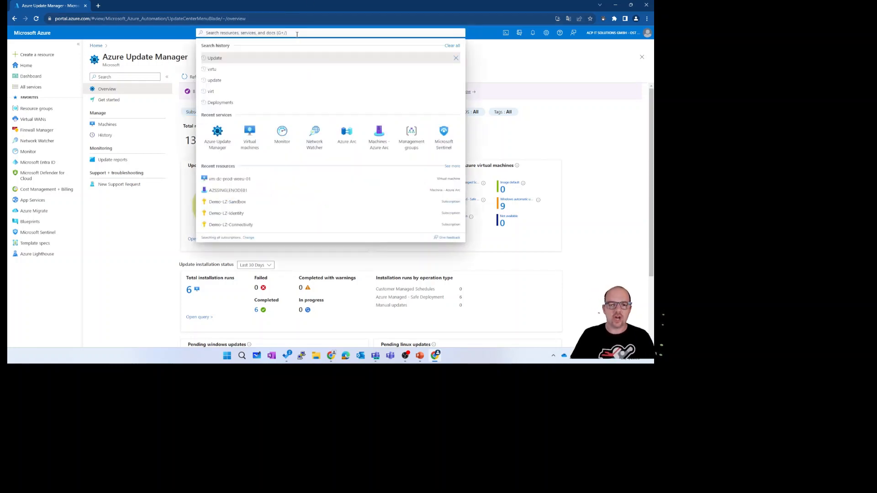
pyautogui.write('arc')
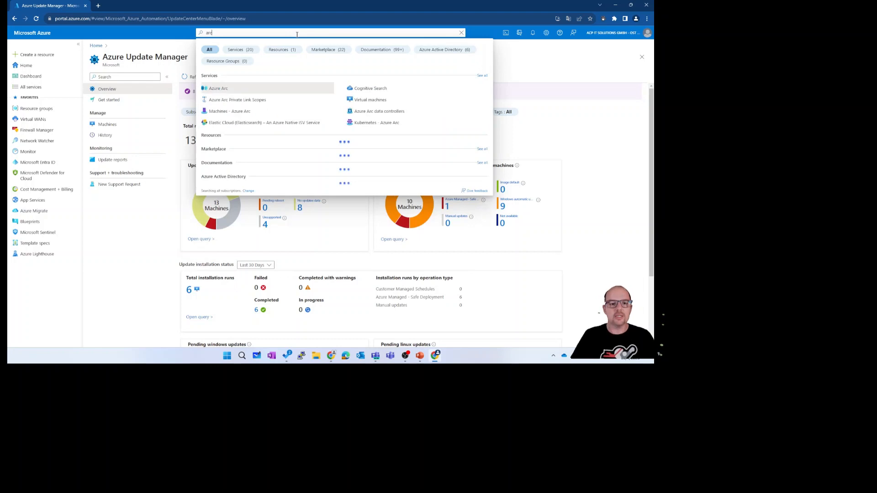
pyautogui.click(219, 89)
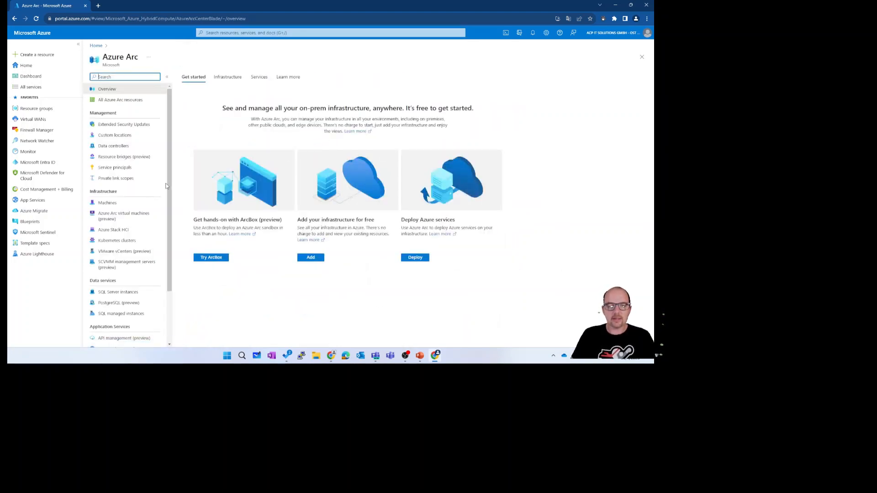
pyautogui.click(110, 203)
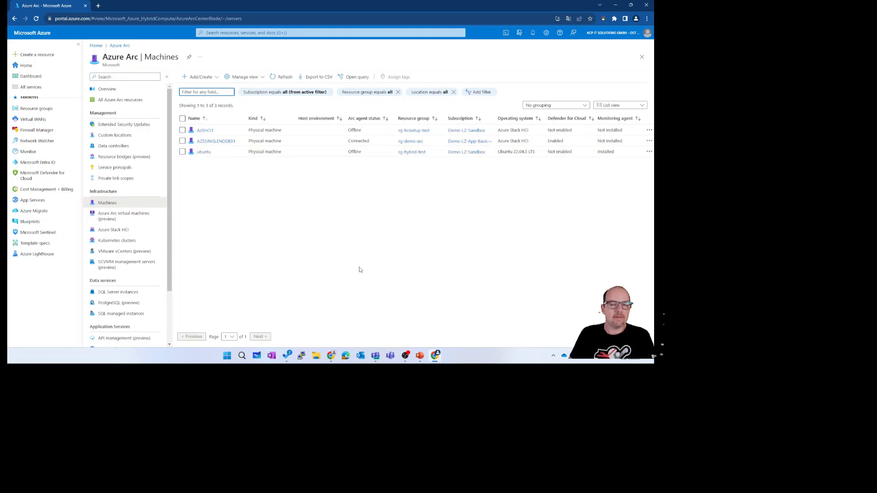
# Start adding a machine to Azure Arc with the option to generate a script for a single server.
pyautogui.click(216, 77)
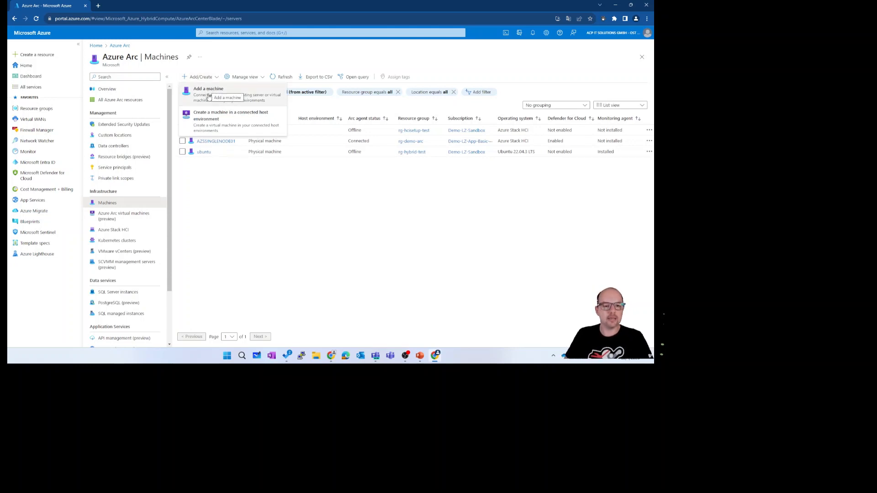
pyautogui.click(210, 98)
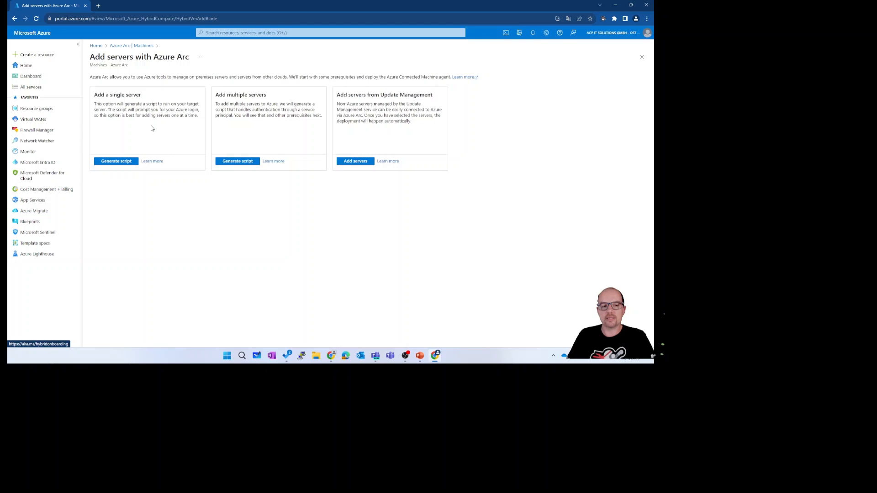
pyautogui.click(117, 161)
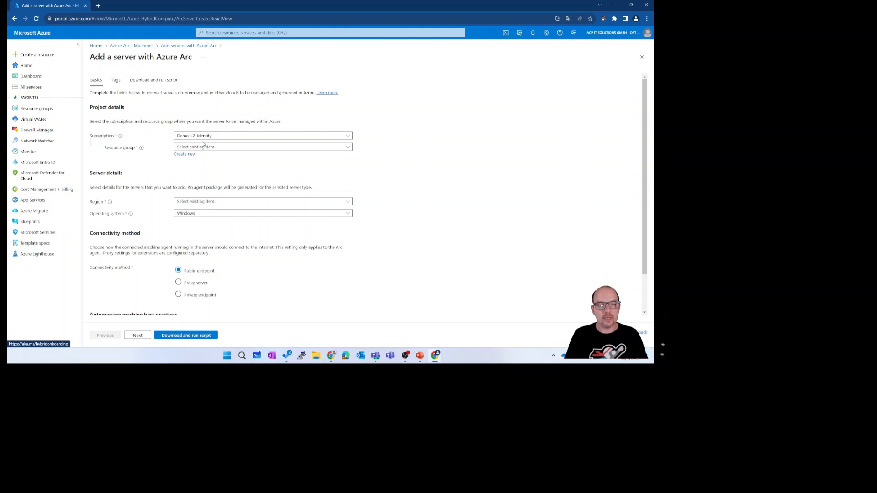
# Review the basic settings and tag fields for the new server, and try to open the script page.
pyautogui.scroll(-1, 246, 294)
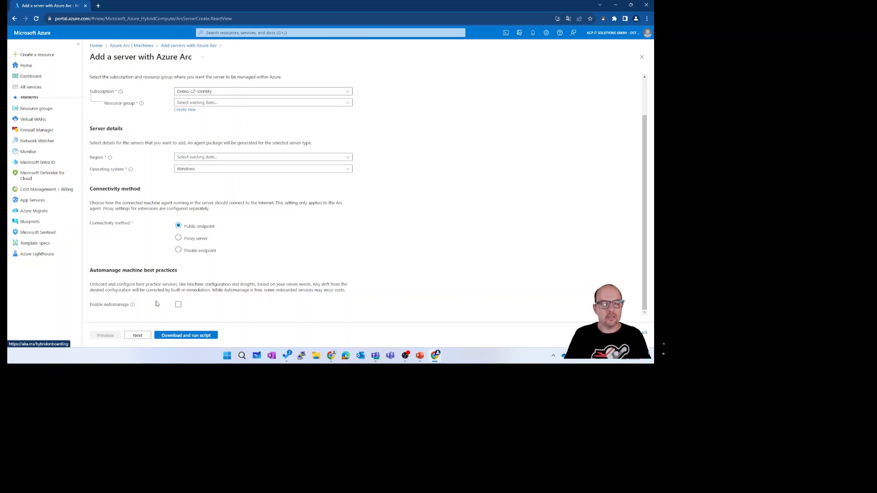
pyautogui.scroll(2, 156, 304)
pyautogui.click(117, 86)
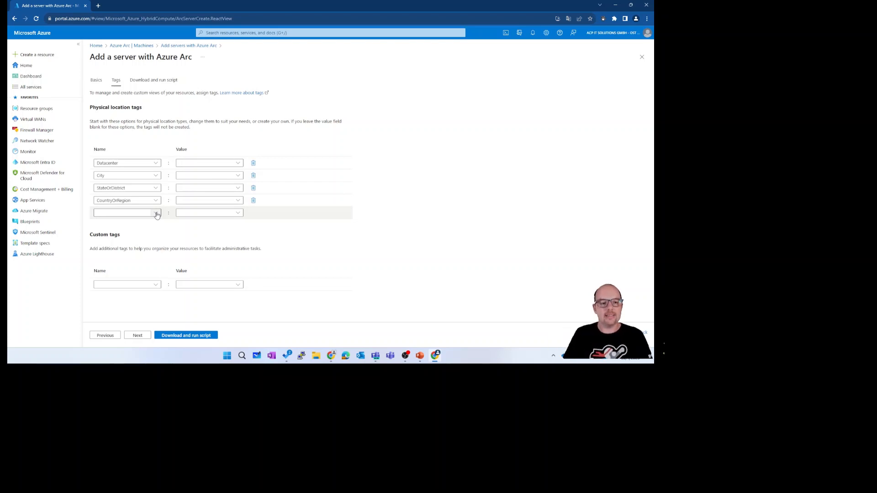
pyautogui.click(156, 80)
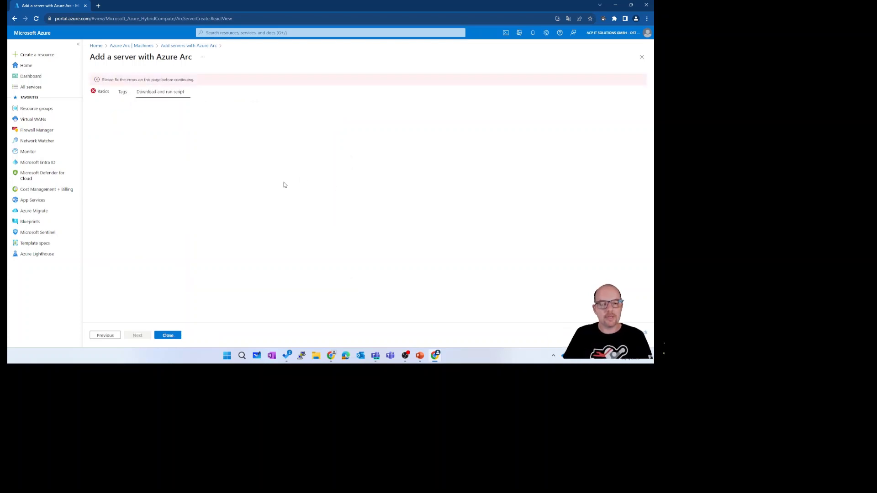
# Set the server's resource group to NetworkWatcherRG and its region to Korea Central, and generate the onboarding script.
pyautogui.click(98, 91)
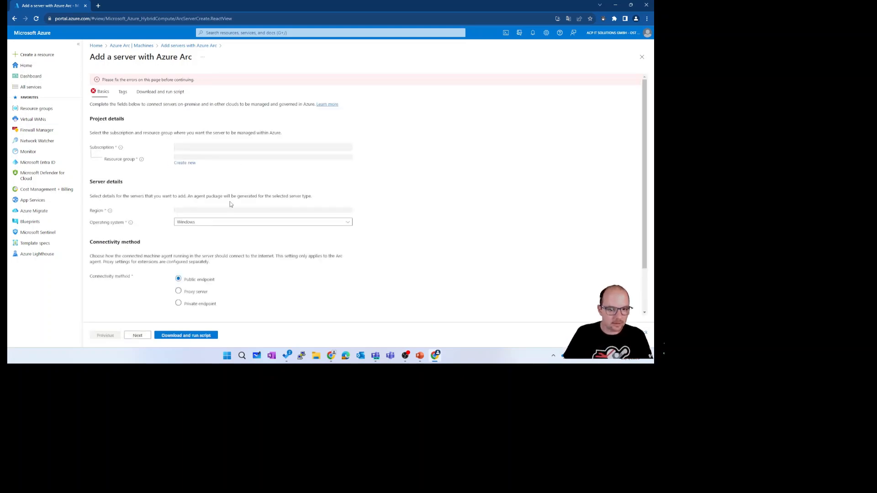
pyautogui.click(219, 158)
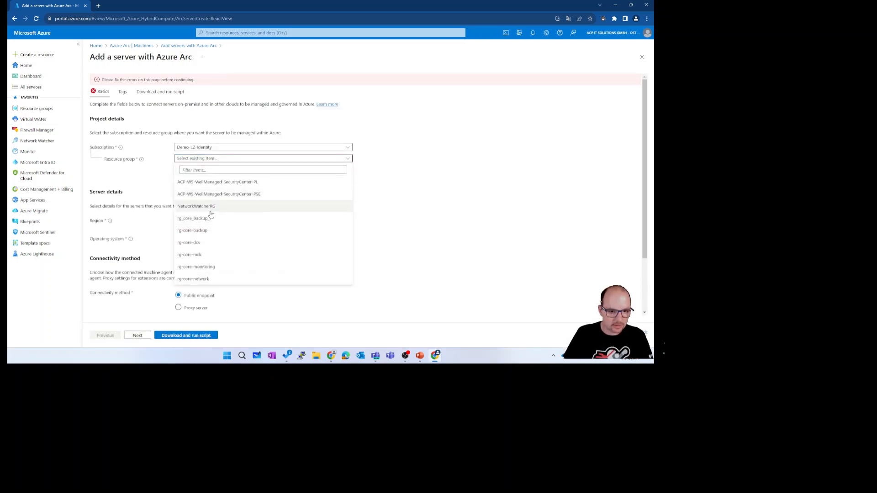
pyautogui.click(210, 210)
pyautogui.click(222, 214)
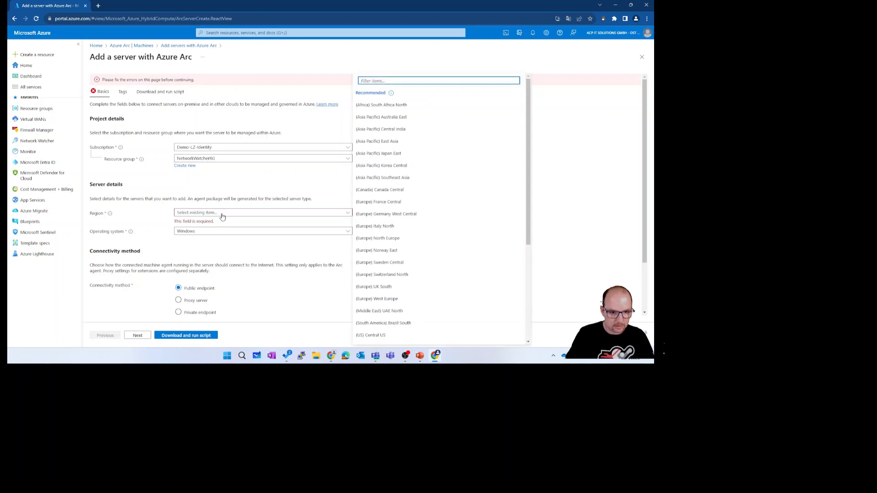
pyautogui.click(409, 166)
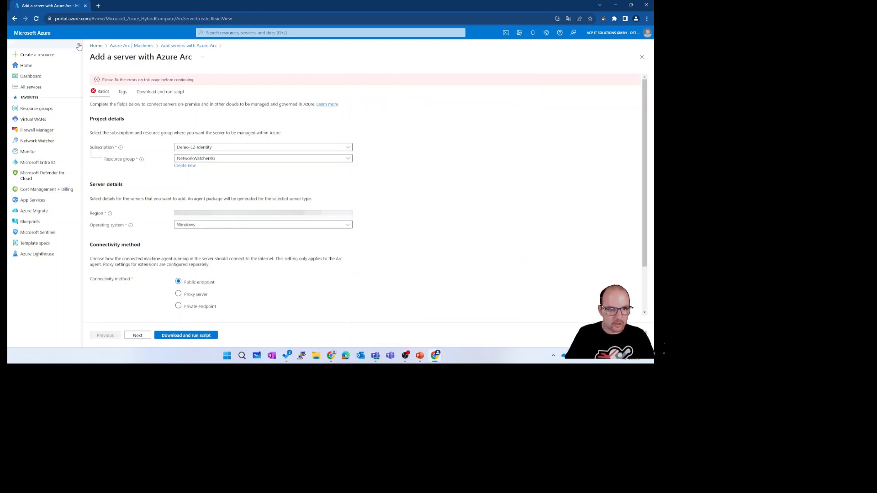
pyautogui.click(173, 92)
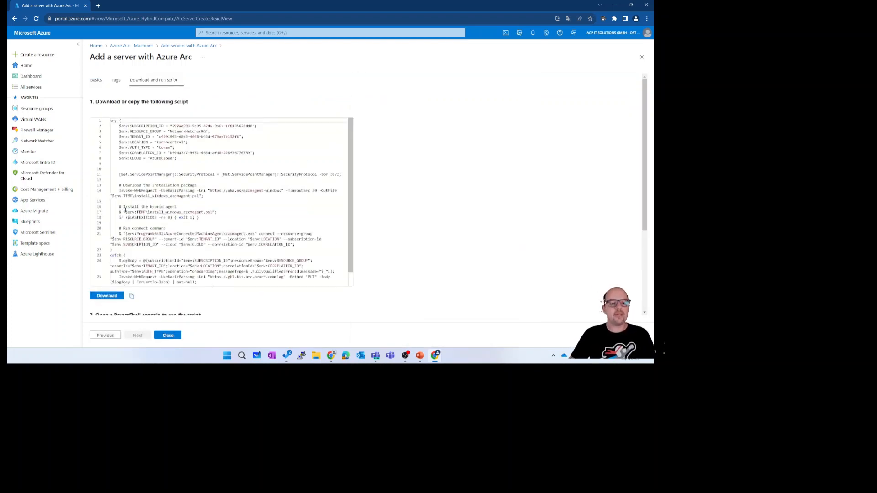
# Read through the onboarding script and its run requirements, and return to the Azure Arc machines list.
pyautogui.scroll(-5, 197, 171)
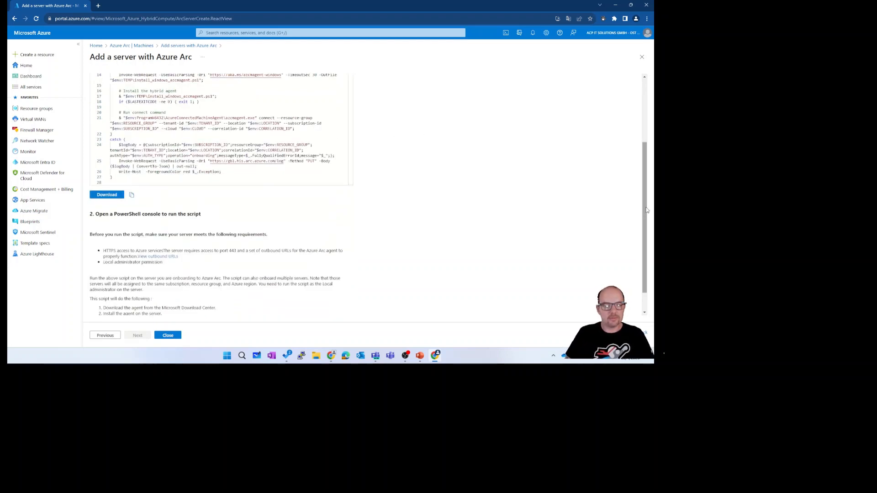
pyautogui.moveTo(646, 207); pyautogui.dragTo(645, 211)
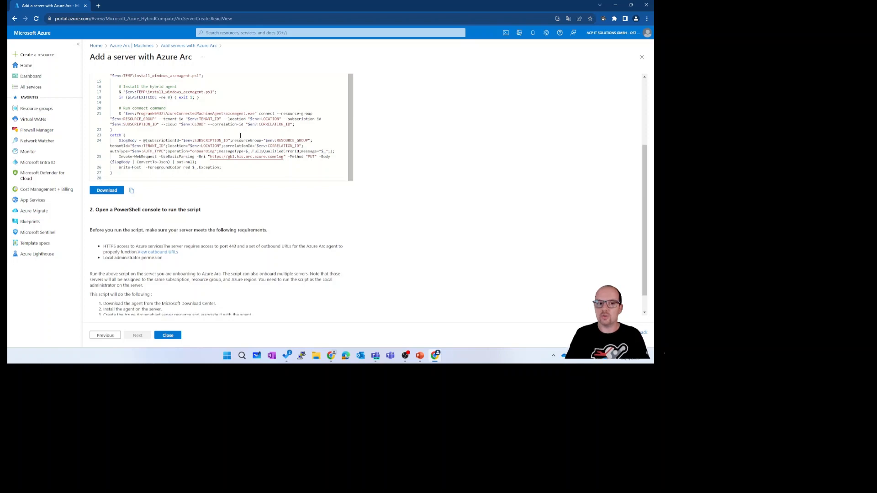
pyautogui.click(207, 45)
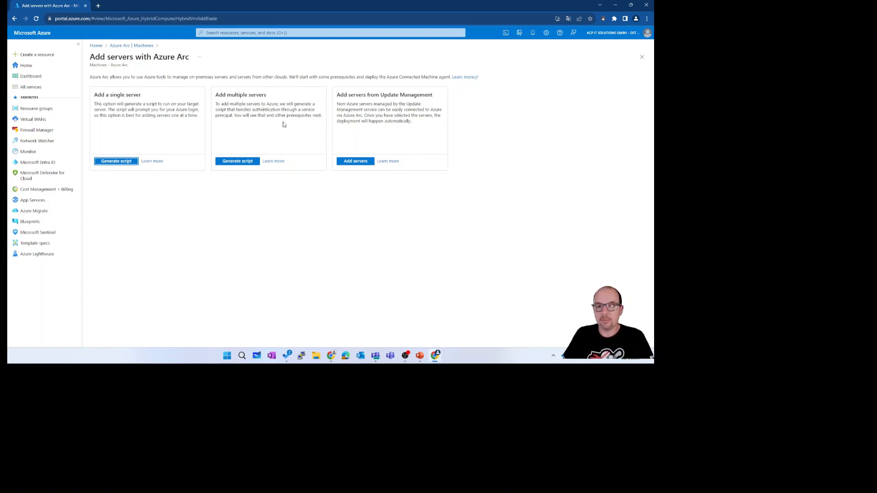
pyautogui.click(138, 46)
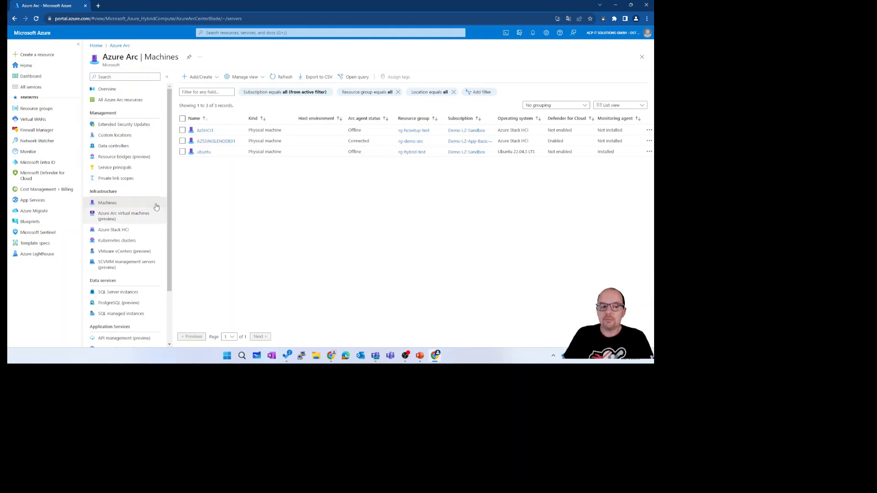
# Start creating an Extended Security Updates license and inspect the available Windows Server SKU editions.
pyautogui.click(131, 127)
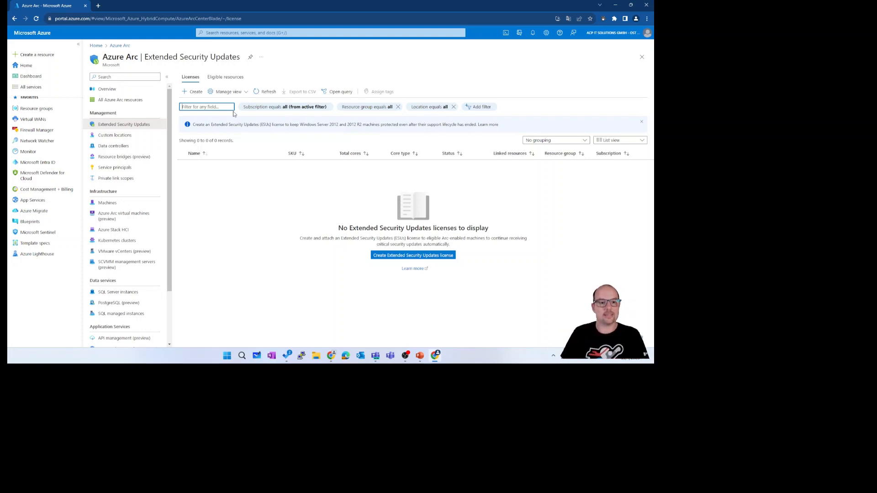
pyautogui.click(193, 91)
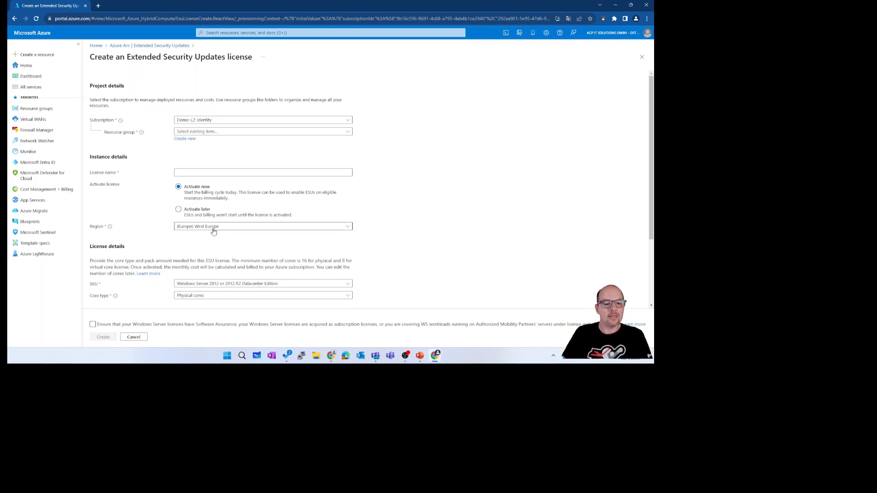
pyautogui.click(252, 285)
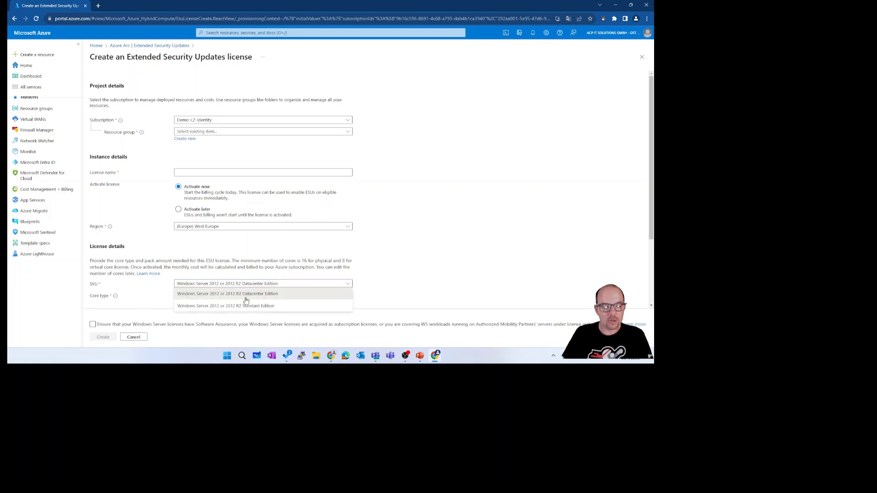
pyautogui.click(426, 263)
# Inspect the license's core type choices, keep Physical cores, and look at the 16-core and 2-core pack amounts.
pyautogui.scroll(-2, 426, 263)
pyautogui.click(213, 230)
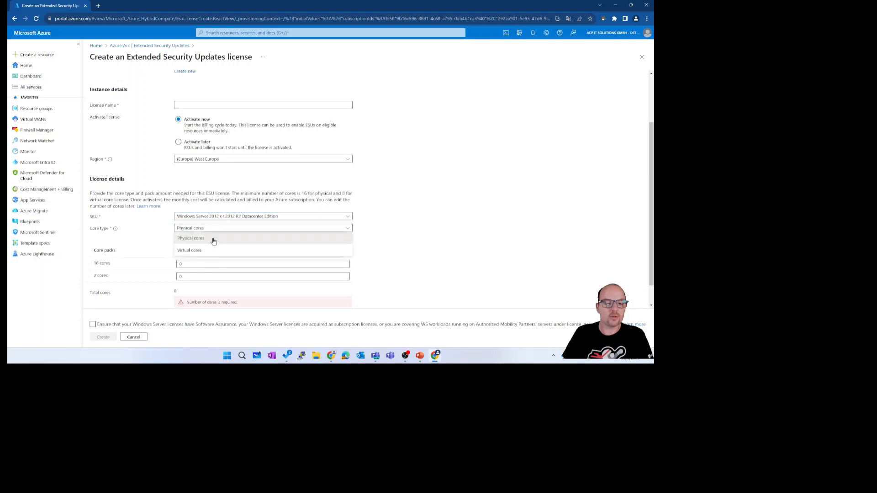
pyautogui.click(230, 241)
pyautogui.scroll(-1, 457, 232)
pyautogui.doubleClick(213, 236)
pyautogui.doubleClick(190, 252)
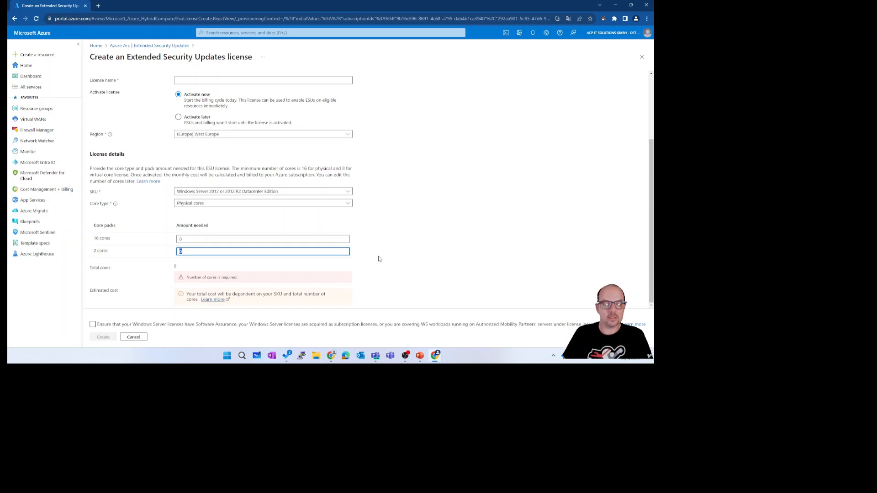
# Leave the license form without creating a license and view the resources eligible for Extended Security Updates.
pyautogui.scroll(1, 216, 261)
pyautogui.scroll(3, 216, 261)
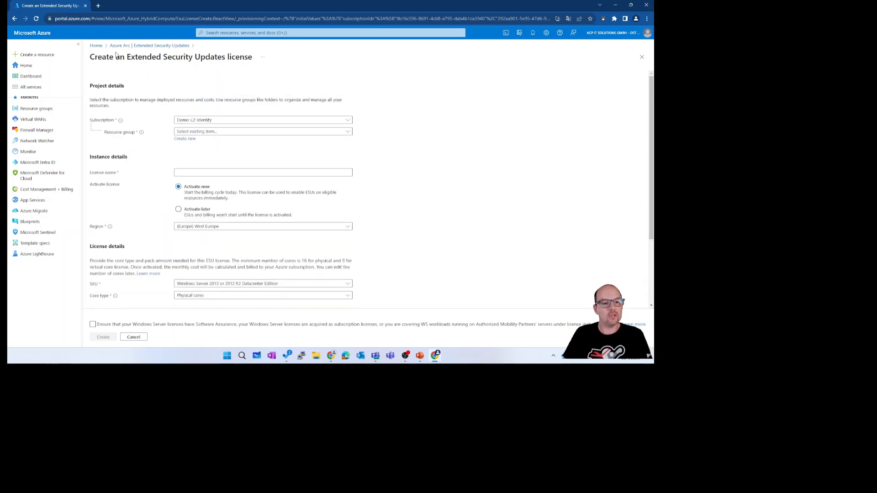
pyautogui.click(159, 45)
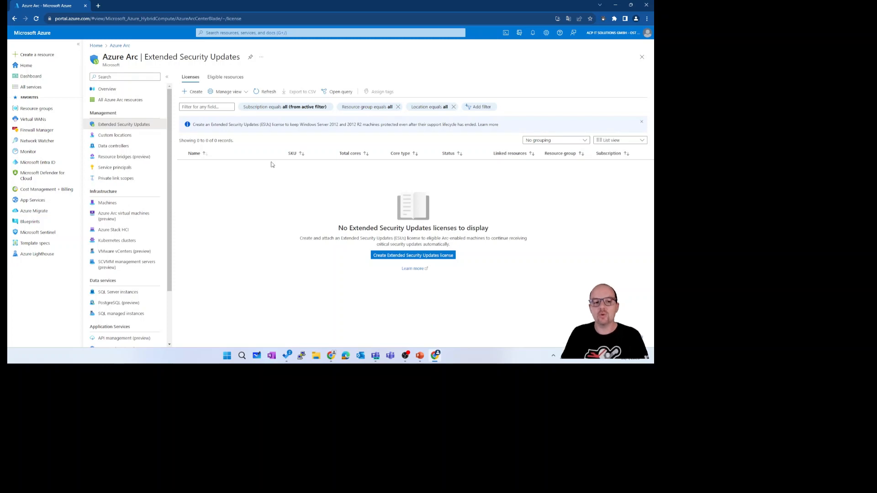
pyautogui.click(229, 76)
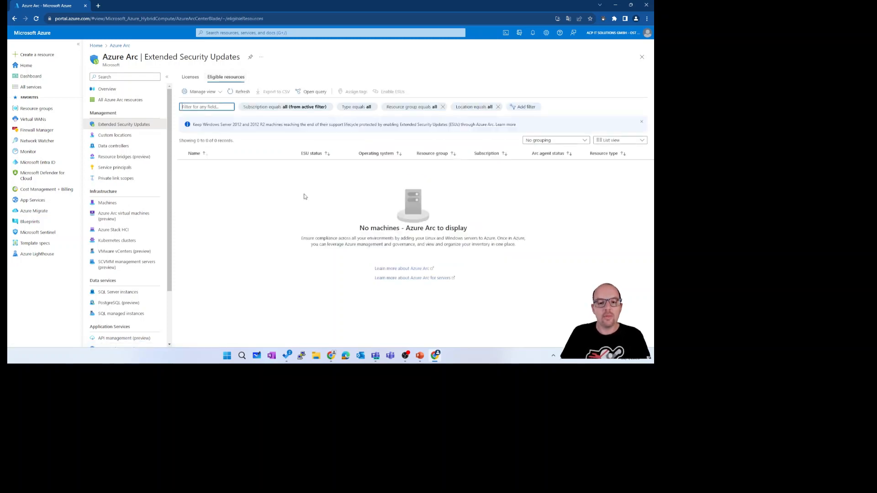